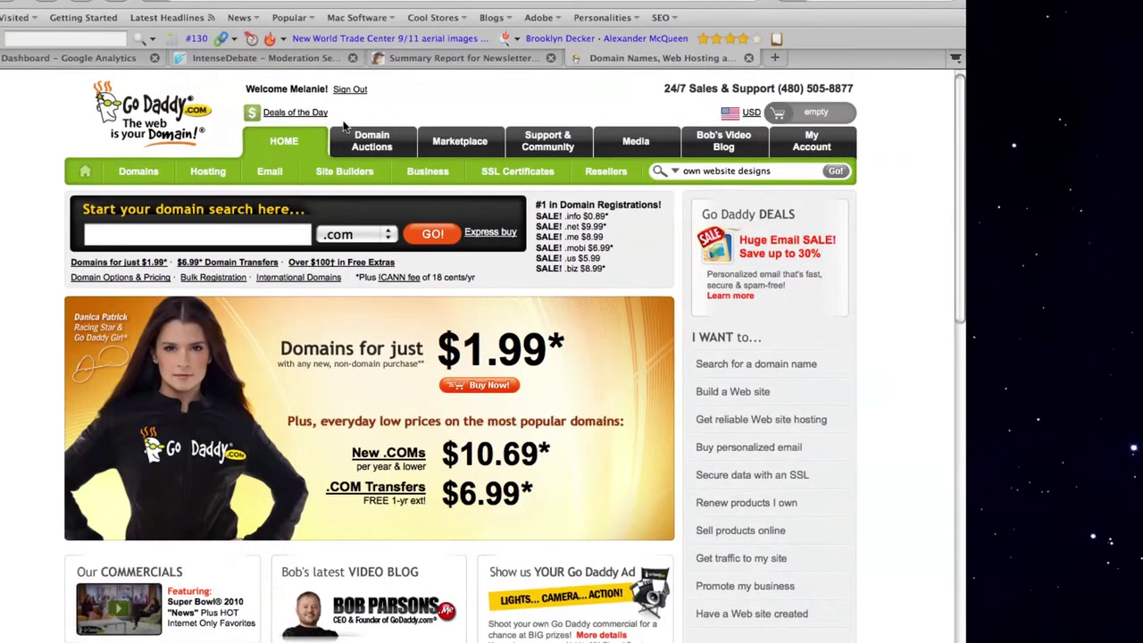
With 'own website designs' in the header search box, show the search type options
click(702, 179)
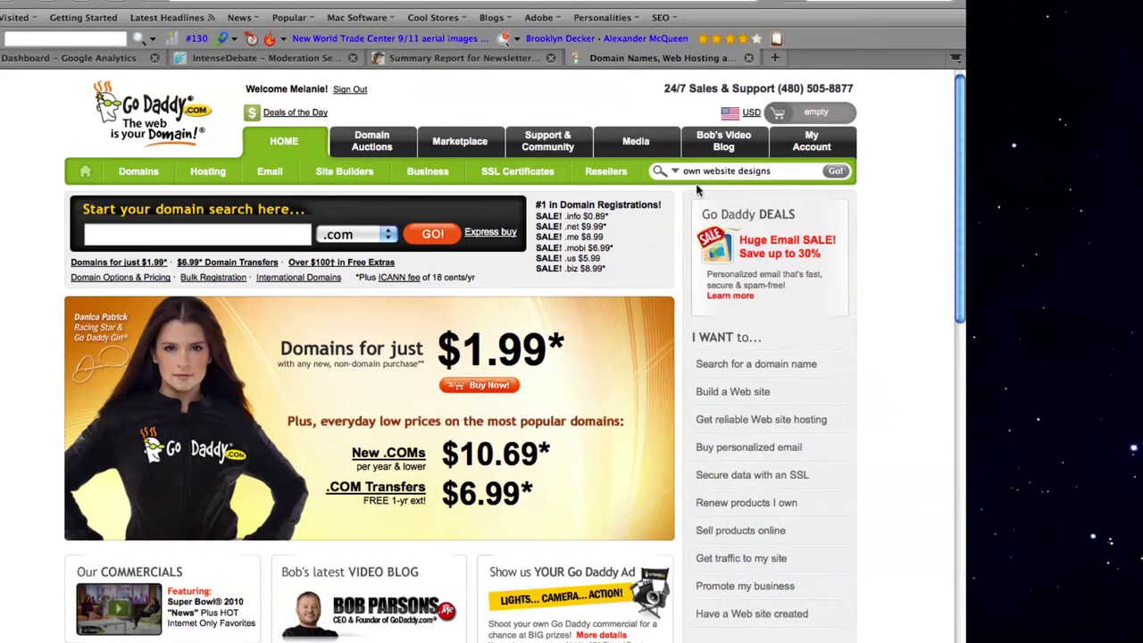
Pick Domain Name Search and remove the spaces so the query reads ownwebsitedesigns
click(702, 178)
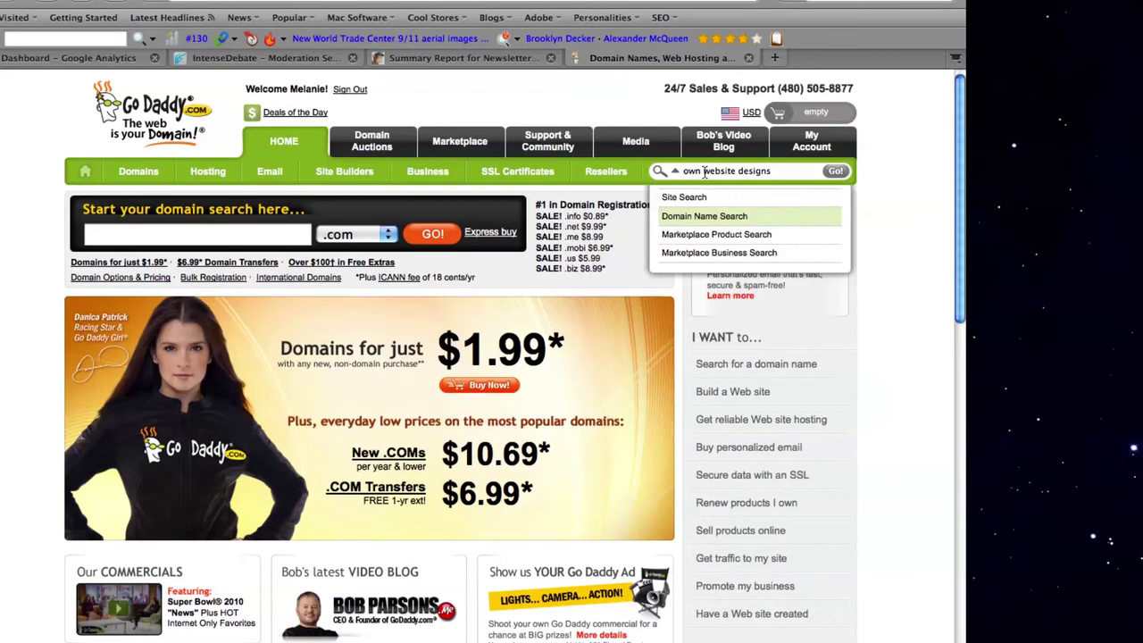
click(705, 171)
key(BackSpace)
click(736, 171)
key(BackSpace)
Search ownwebsitedesigns, continue to register the .com, and decline the extra-domains bundle
click(836, 172)
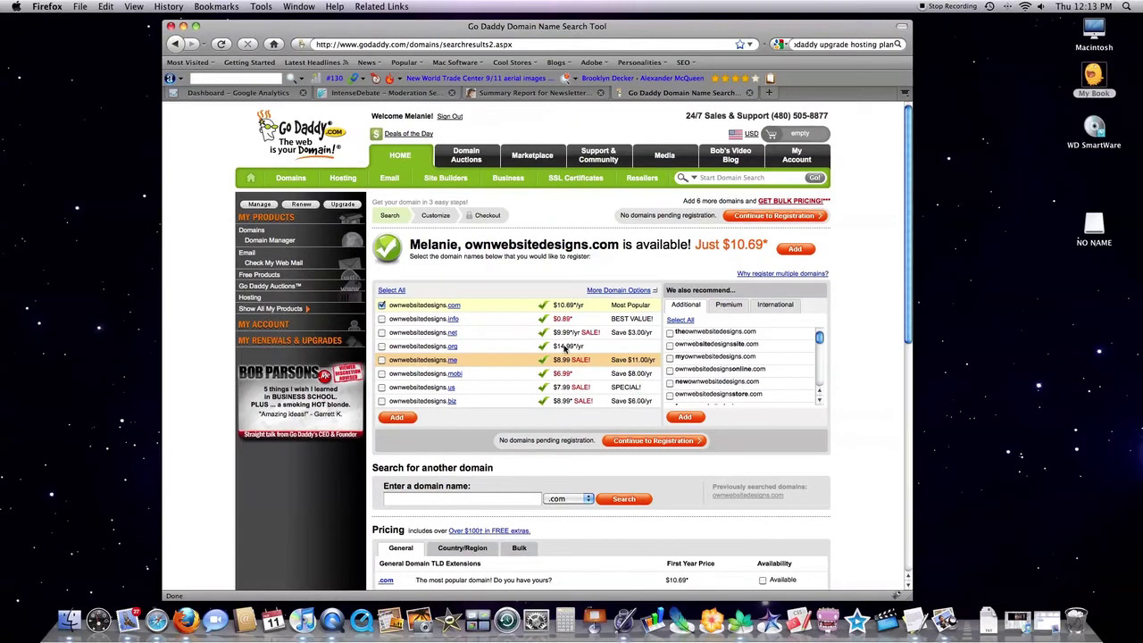
click(652, 441)
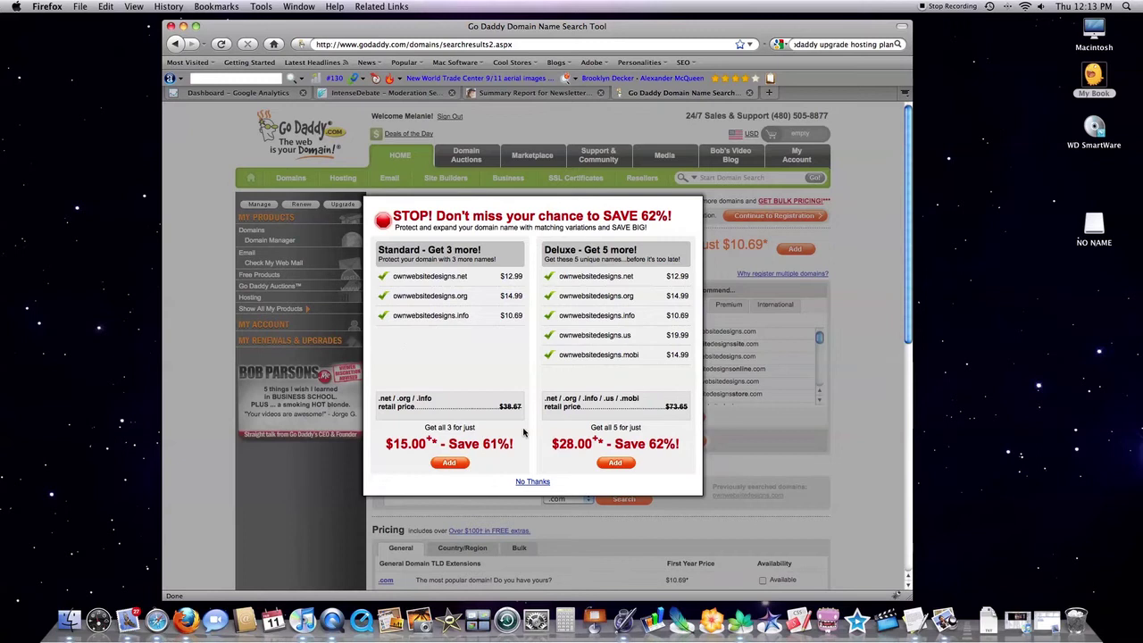
click(534, 483)
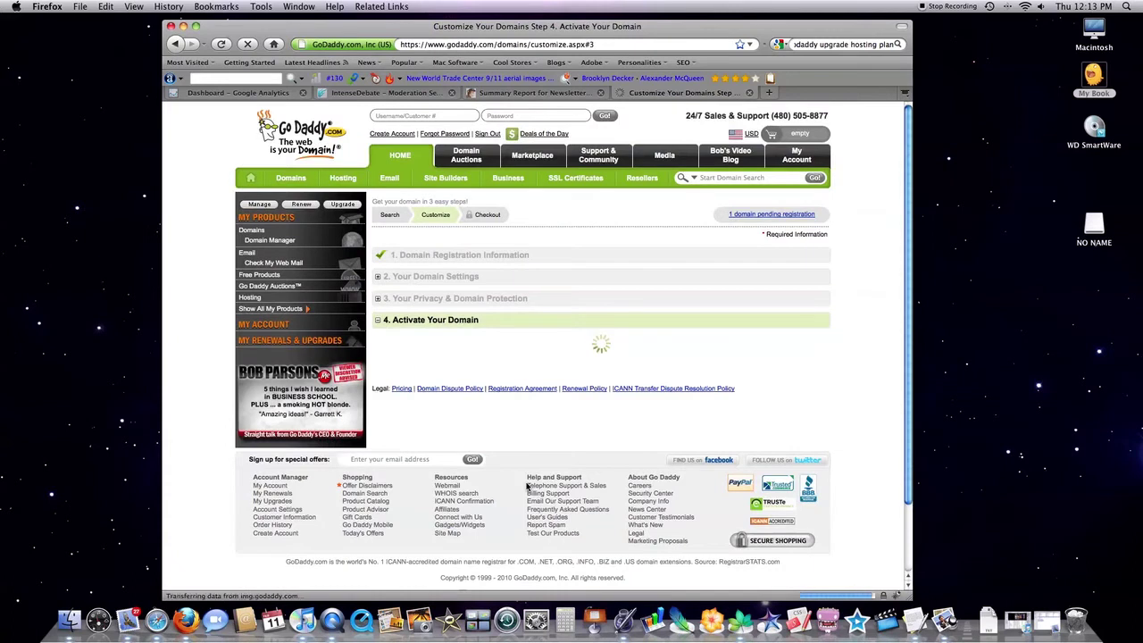
Set the .com registration length to 1 yr, keep Standard privacy, and continue to activation
click(455, 278)
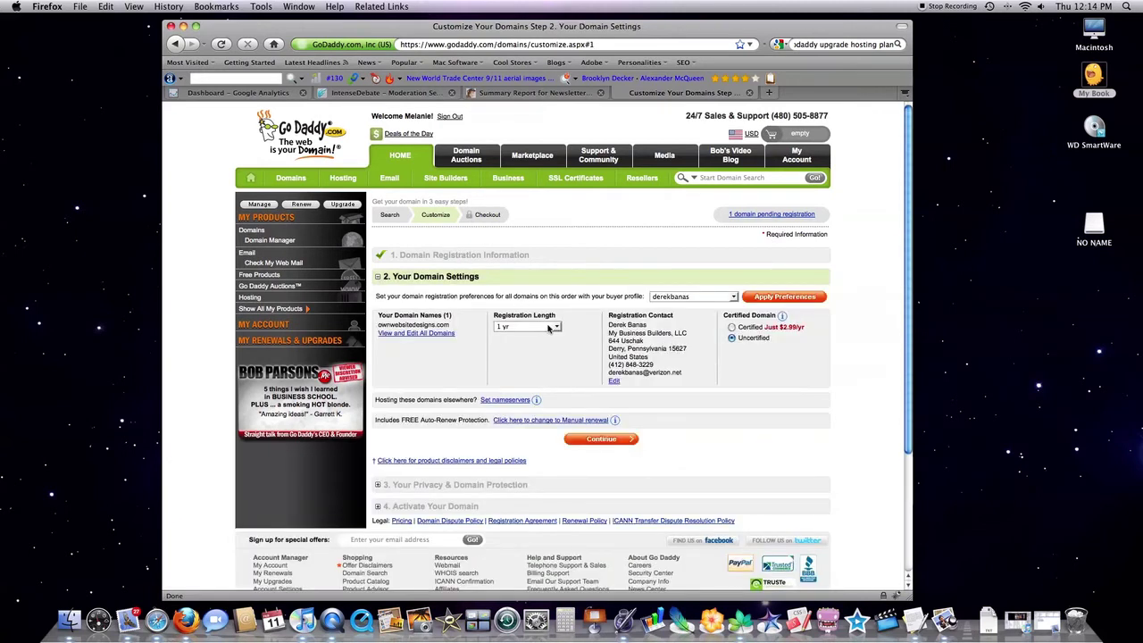
click(548, 328)
click(540, 344)
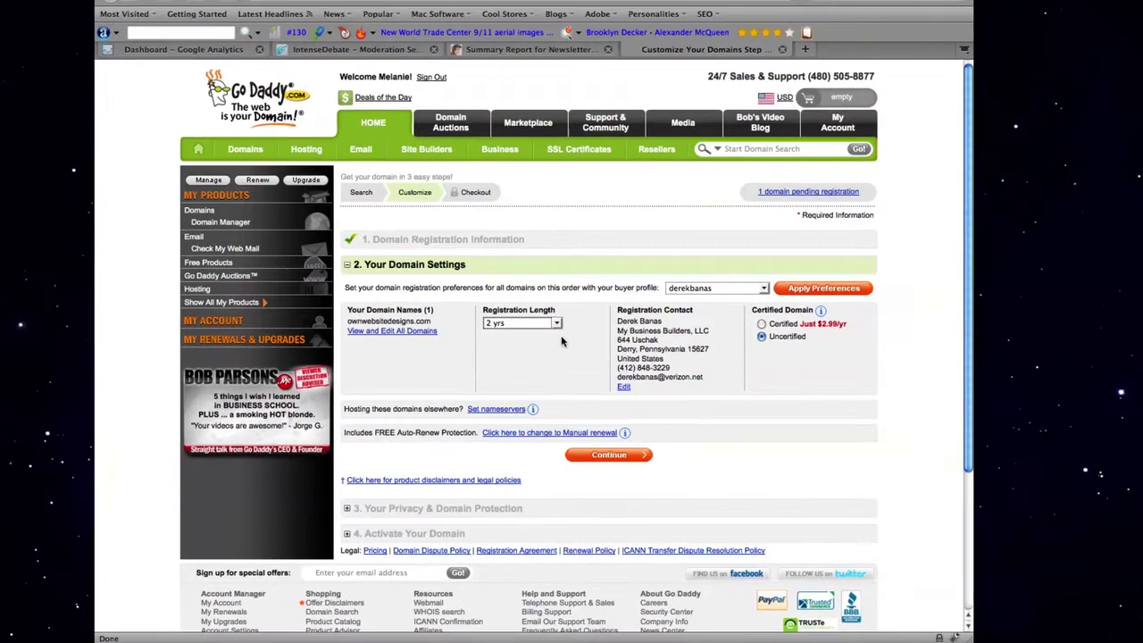
click(557, 324)
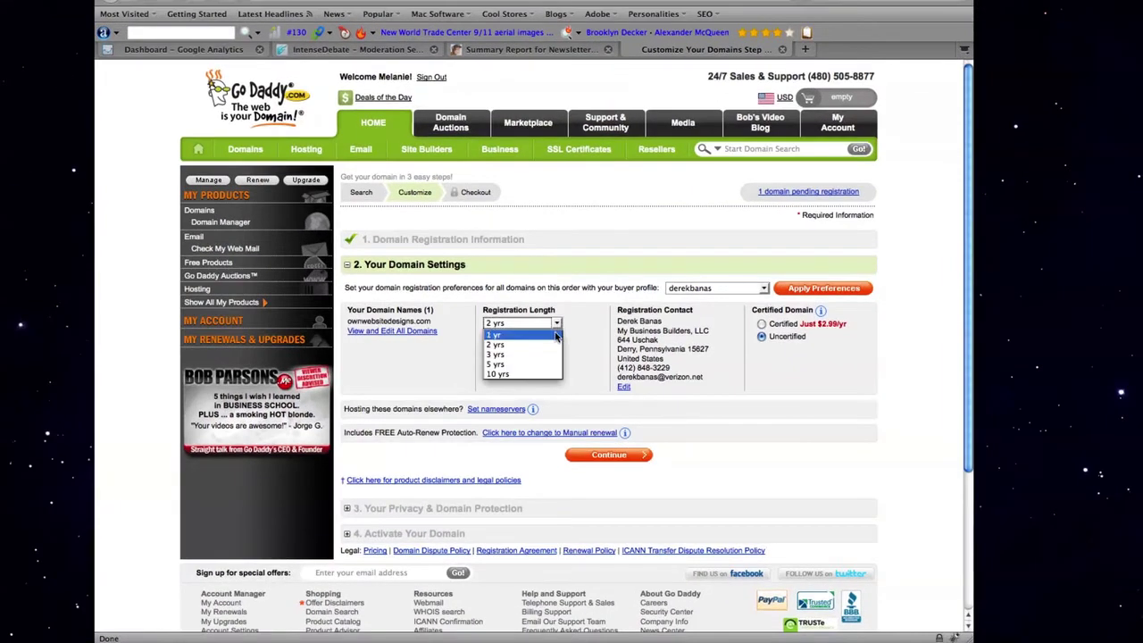
click(558, 335)
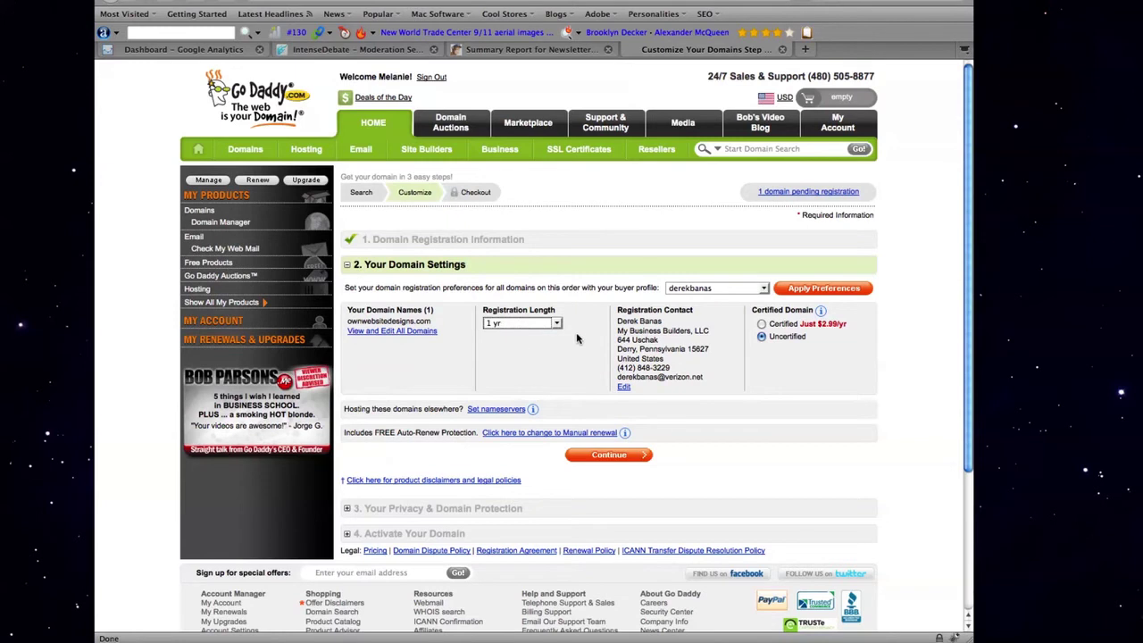
click(600, 456)
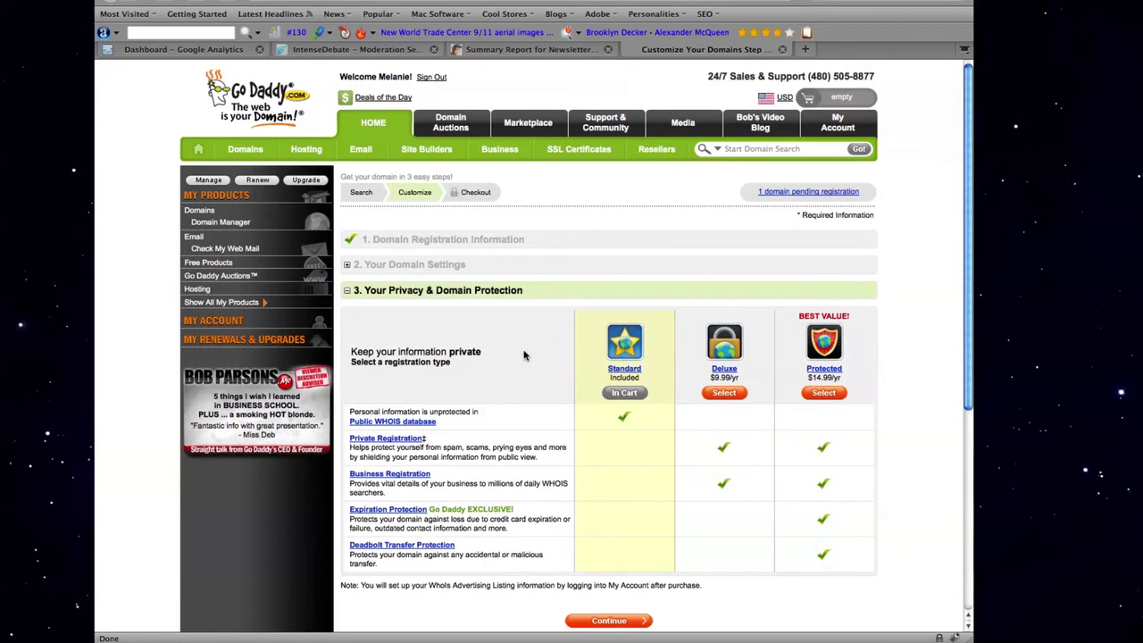
scroll(524, 356, down, 3)
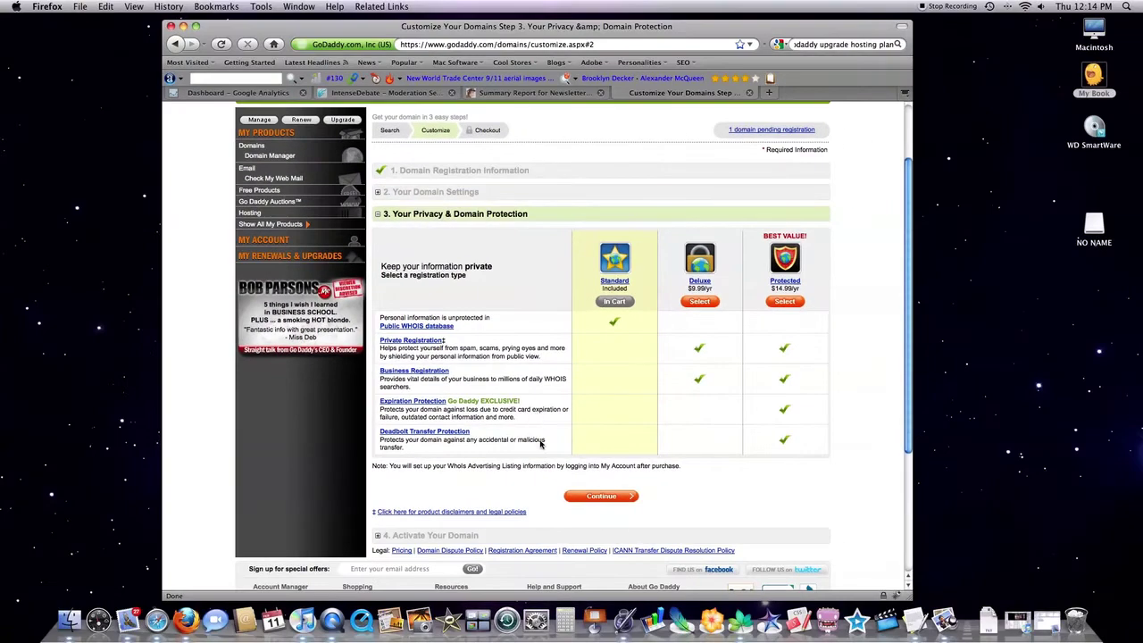
click(605, 498)
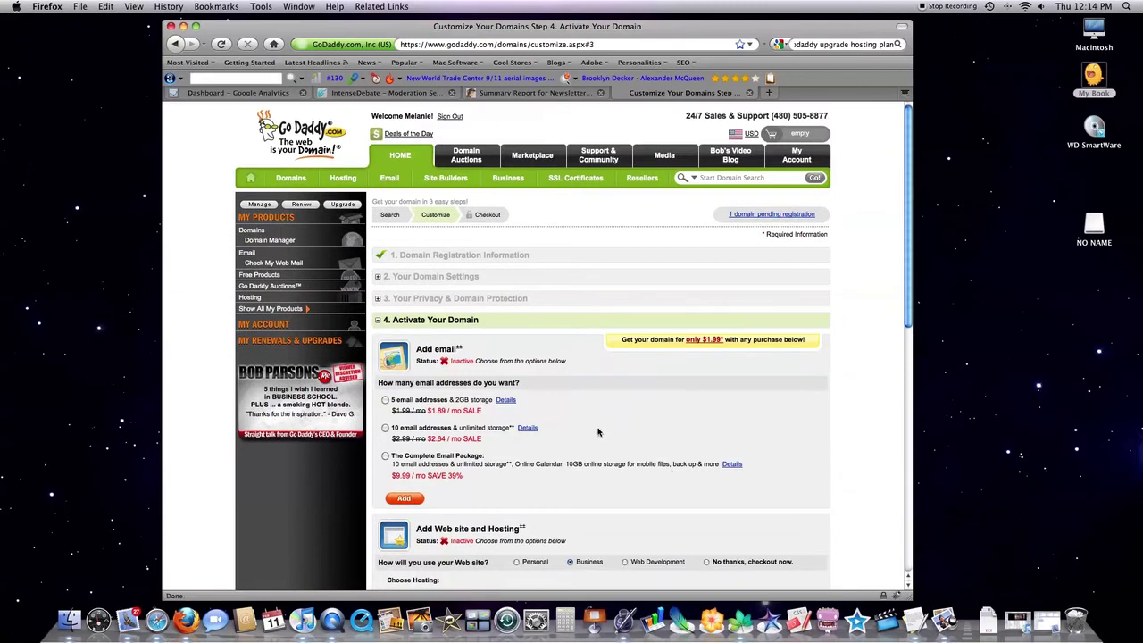
Turn down the Web Hosting Deluxe add-on by choosing 'No thanks, checkout now.'
scroll(598, 438, down, 3)
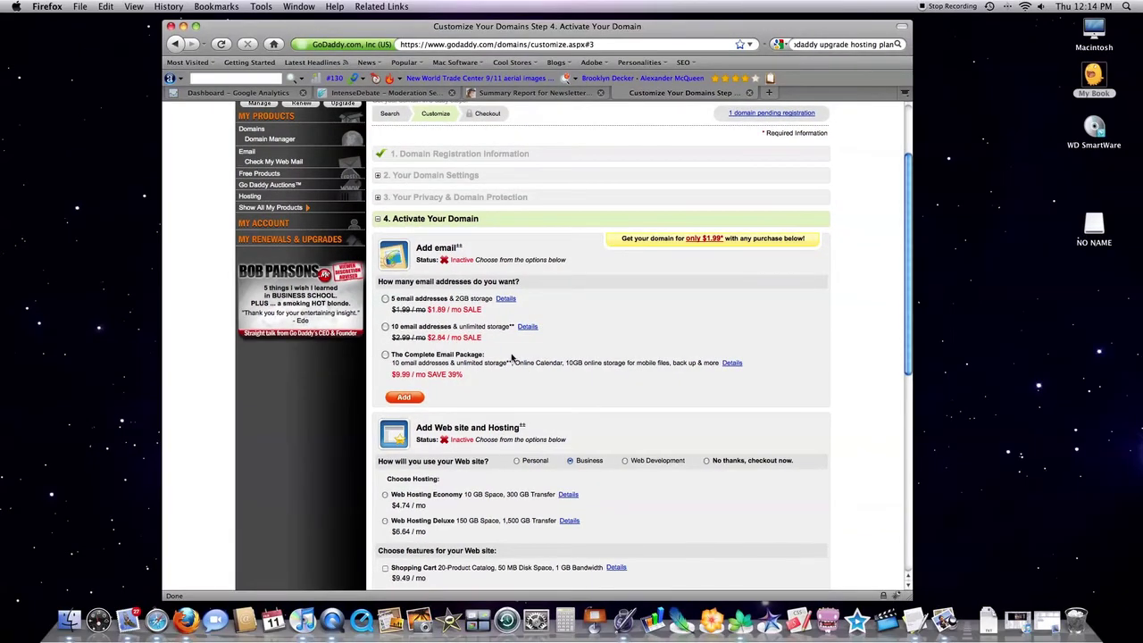
scroll(539, 352, down, 3)
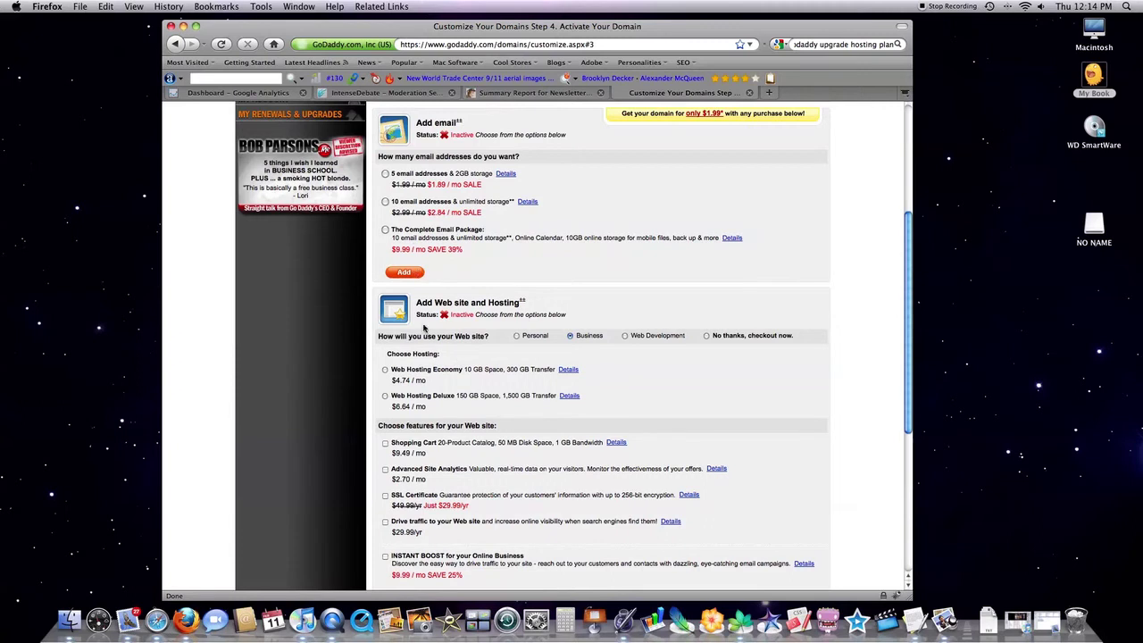
scroll(465, 326, down, 2)
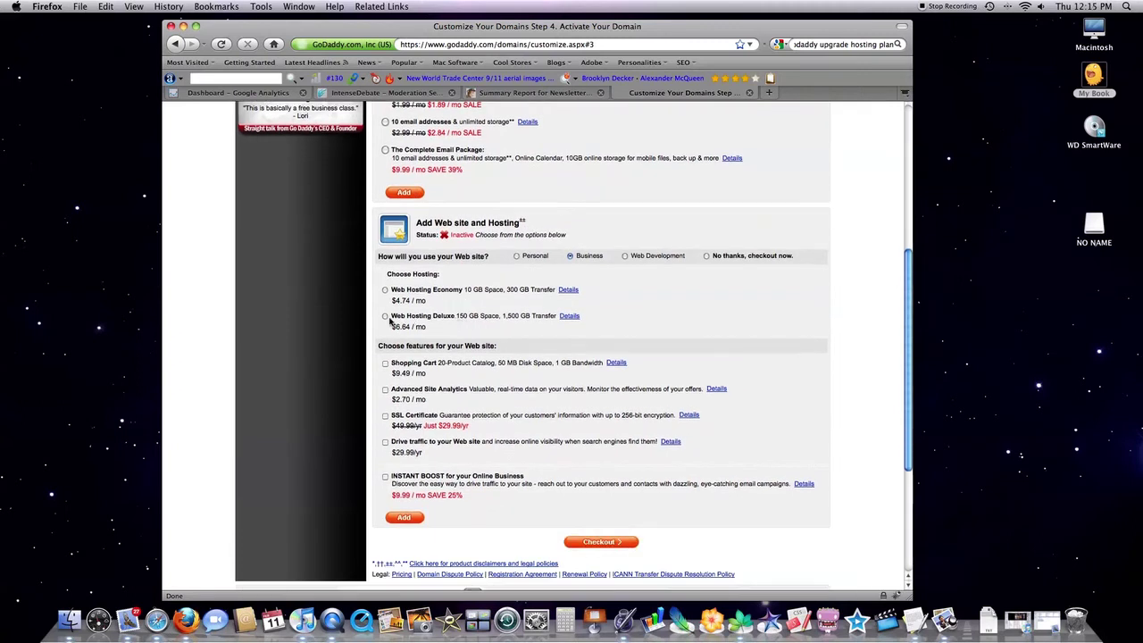
click(385, 318)
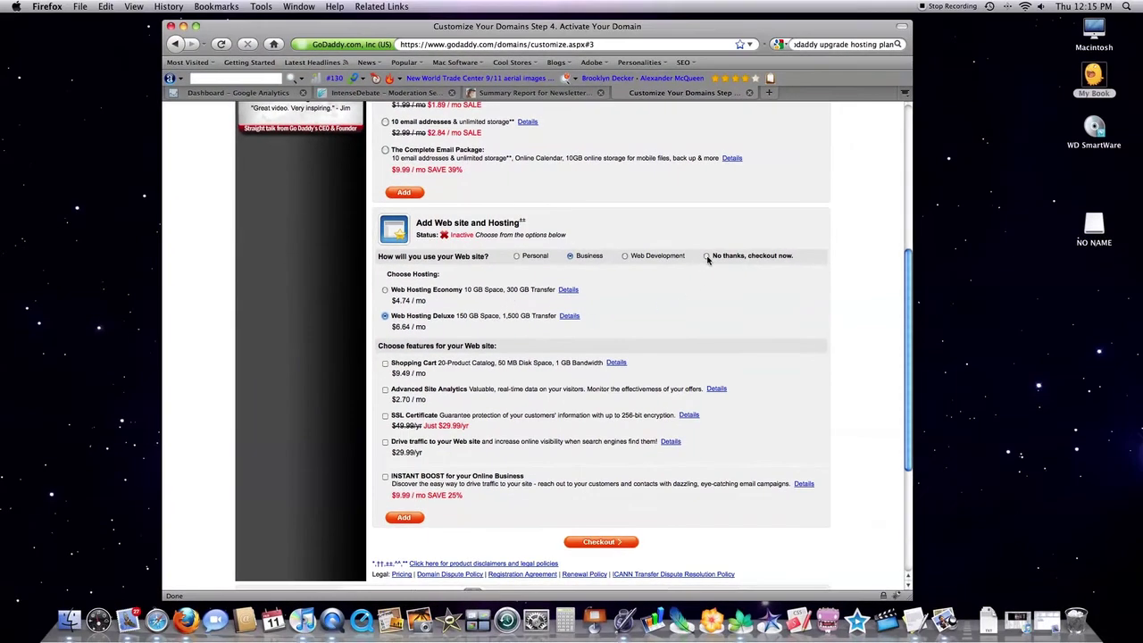
click(707, 257)
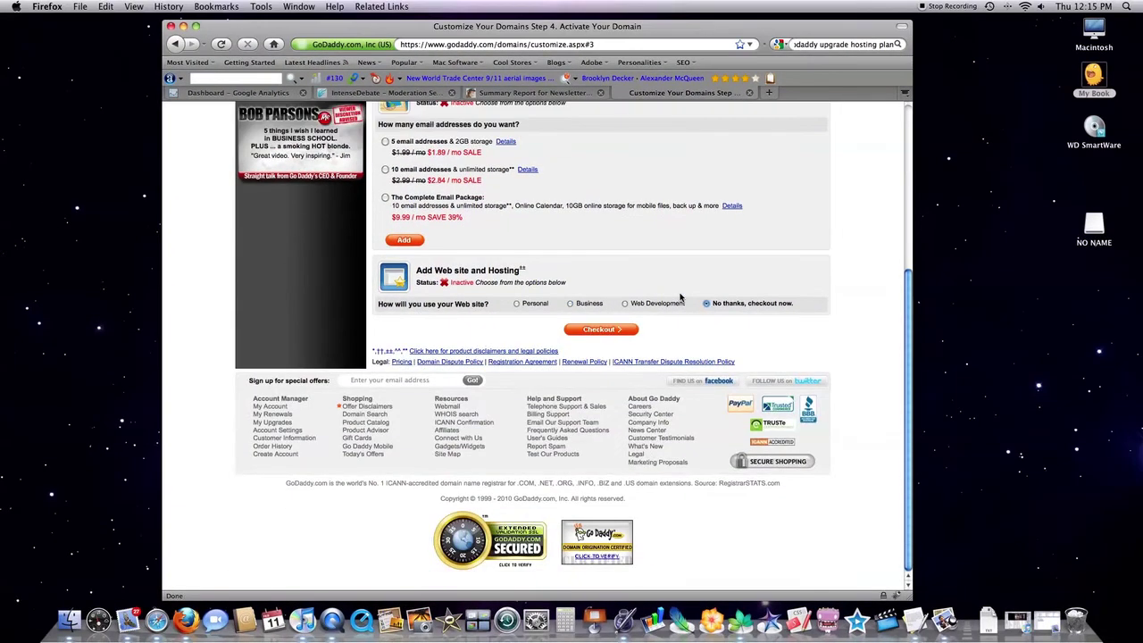
Check out and review the cart's 1-year OWNWEBSITEDESIGNS.COM registration at $10.87
click(600, 330)
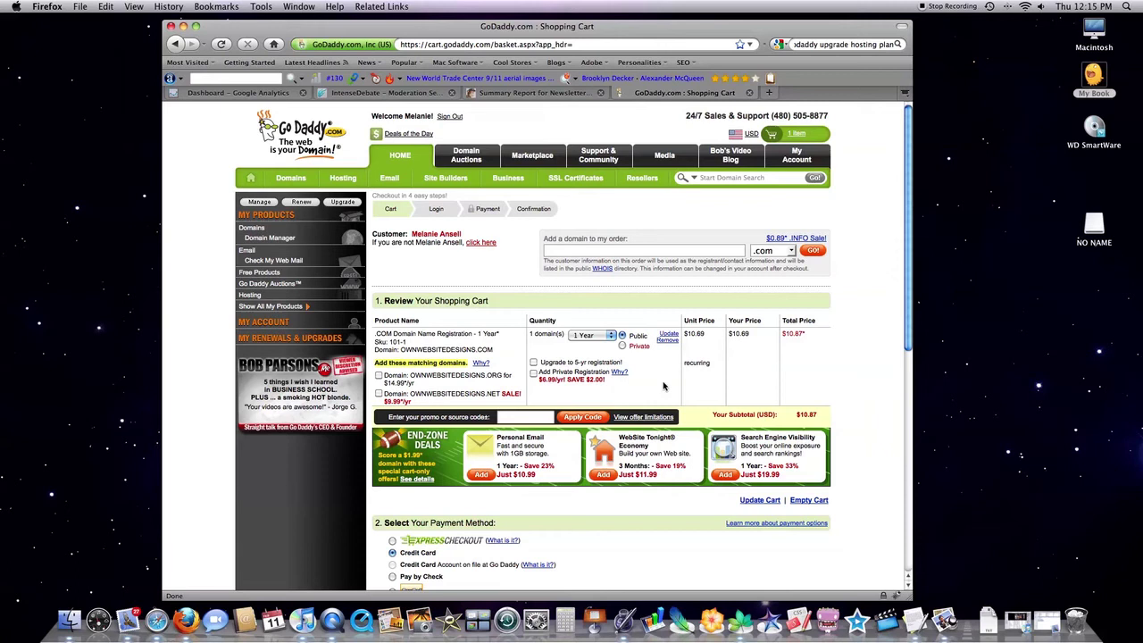
scroll(665, 386, down, 5)
scroll(664, 386, down, 3)
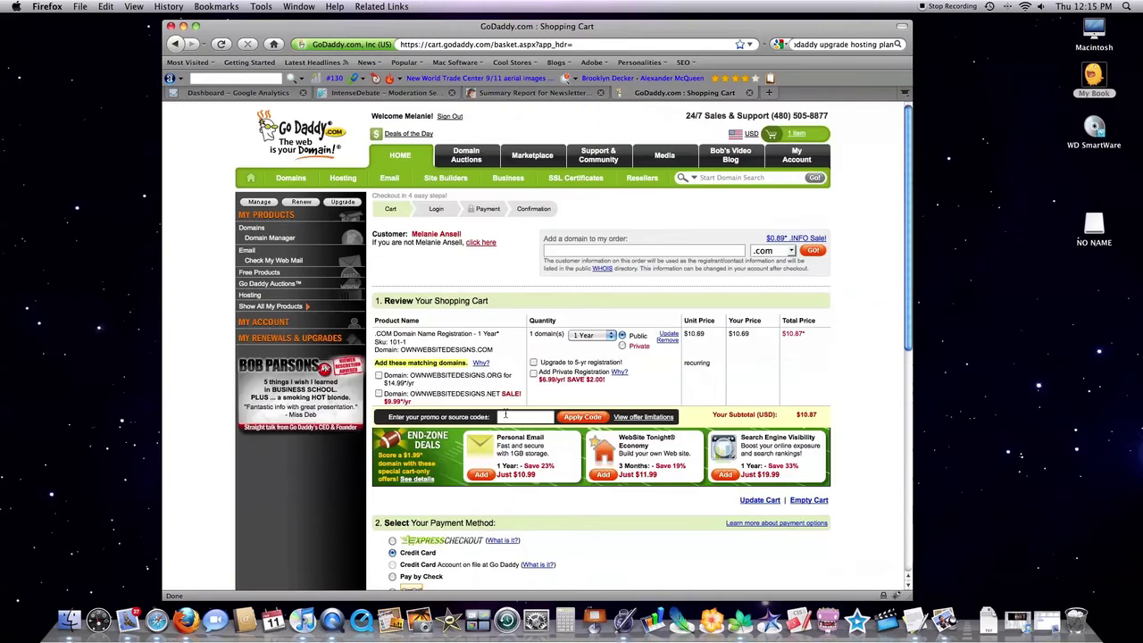
scroll(633, 354, up, 8)
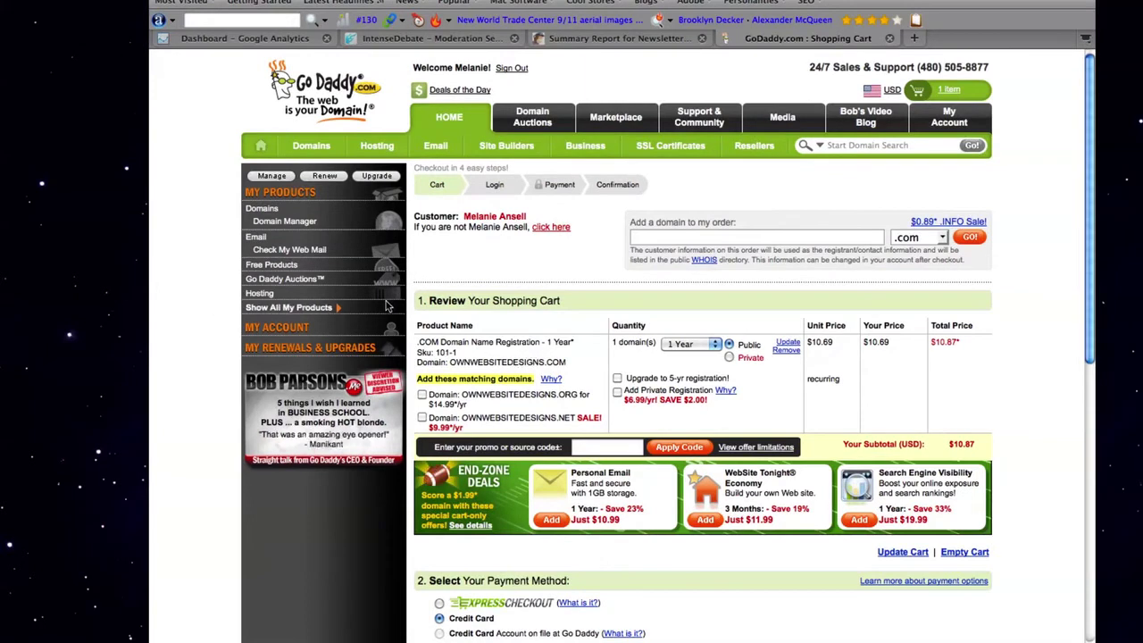
Open Hosting under My Products and view the howtobecomebankable.com Economy account details
click(258, 296)
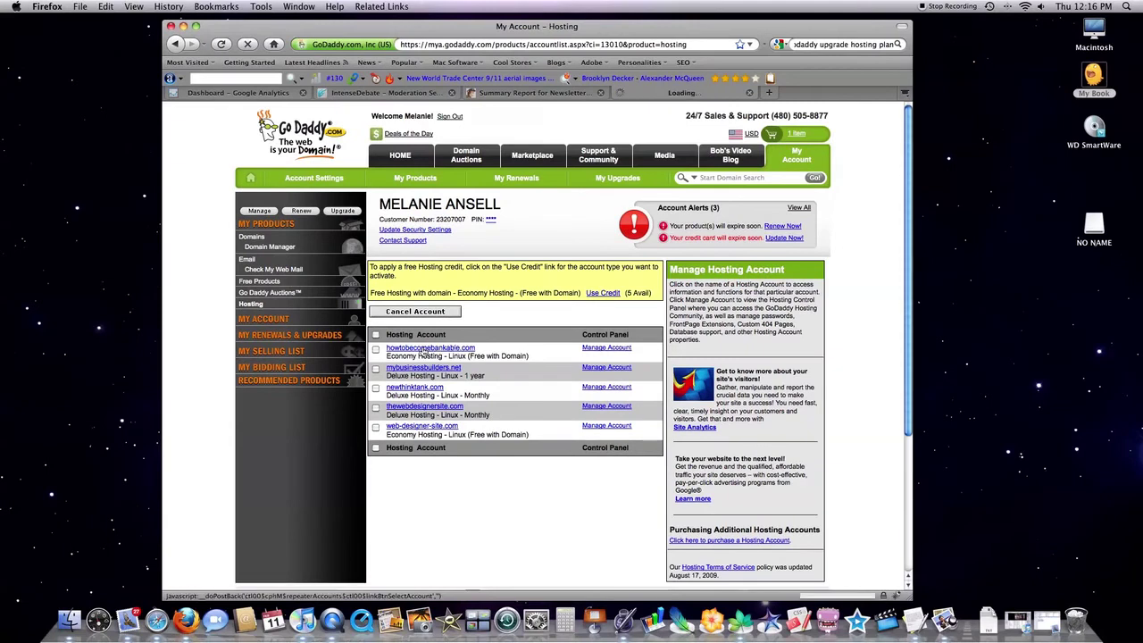
click(443, 351)
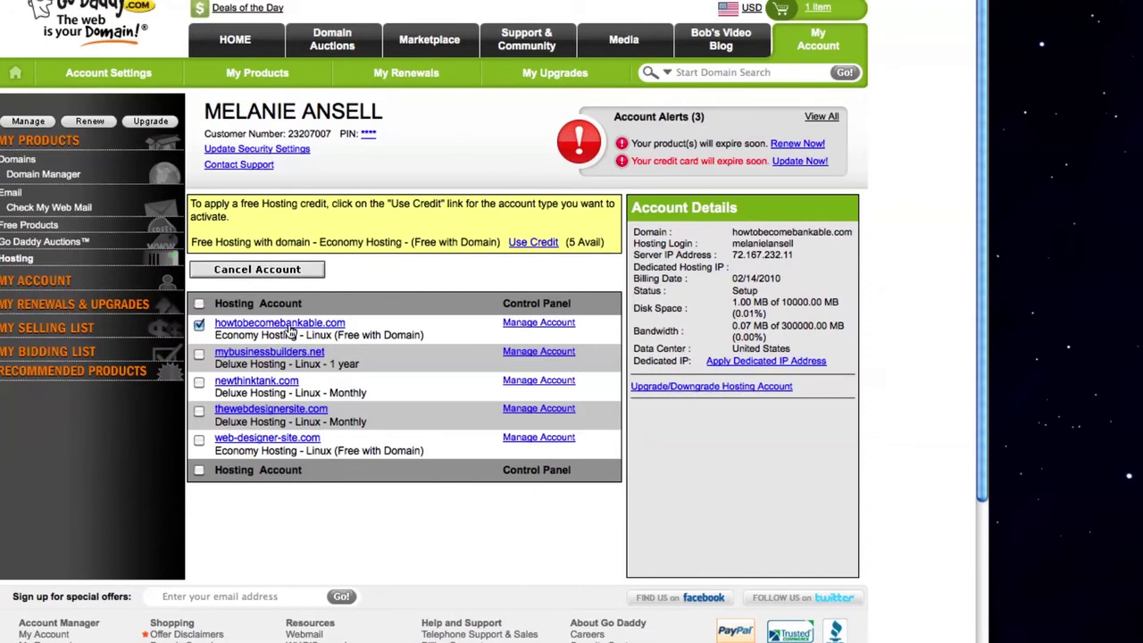
Upgrade howtobecomebankable.com to Deluxe Hosting - Linux - Monthly at $6.99/mo and continue
click(734, 387)
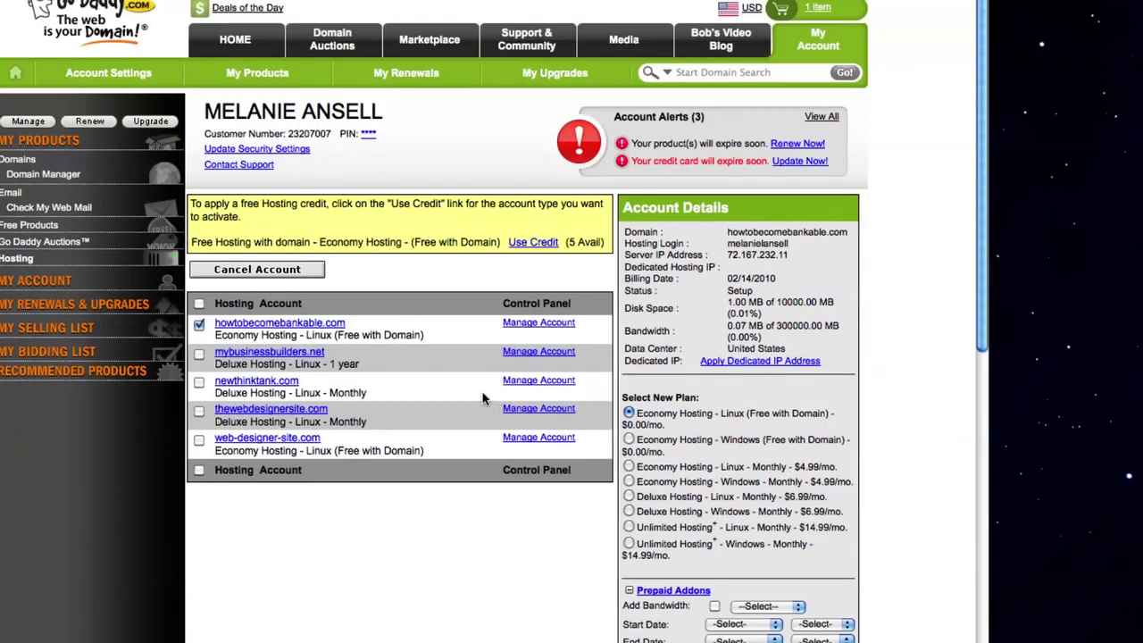
scroll(693, 393, down, 5)
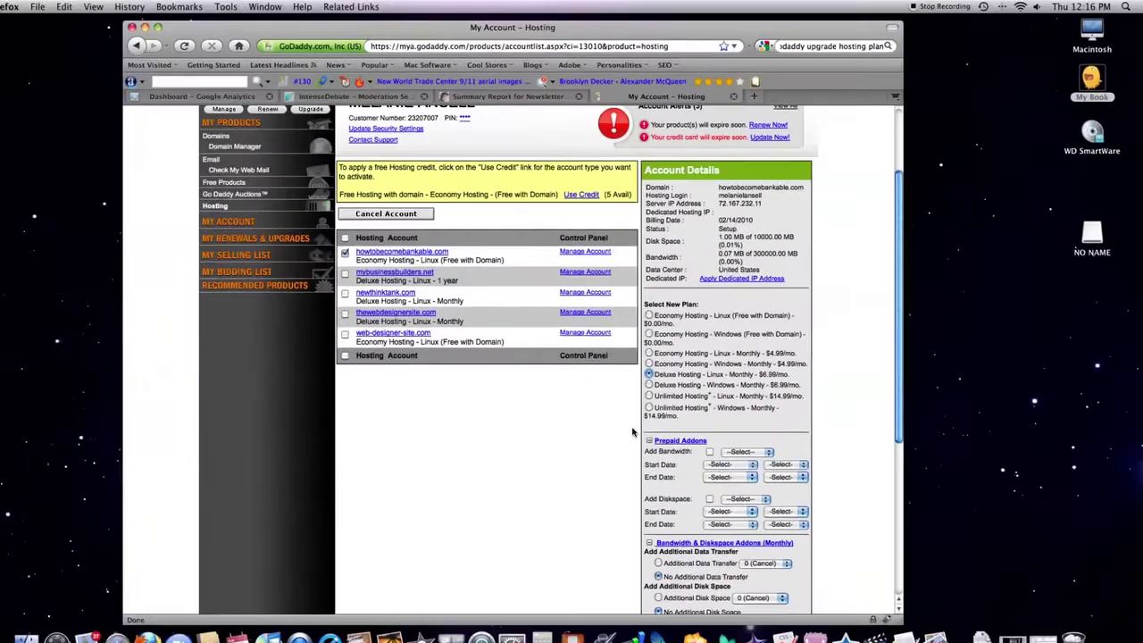
scroll(706, 410, down, 5)
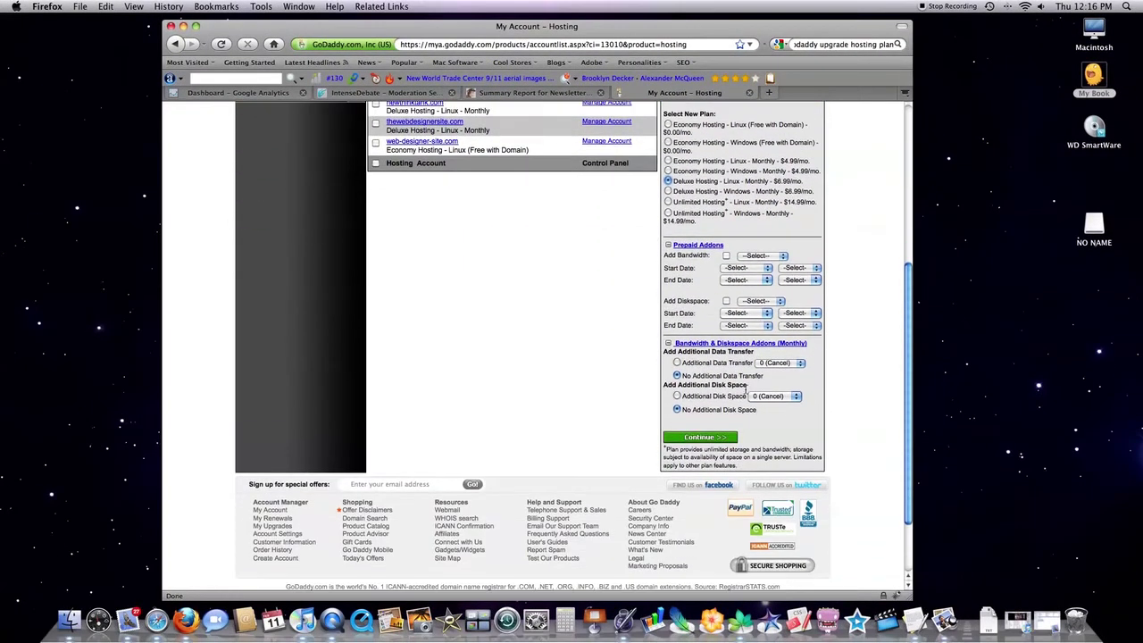
click(699, 438)
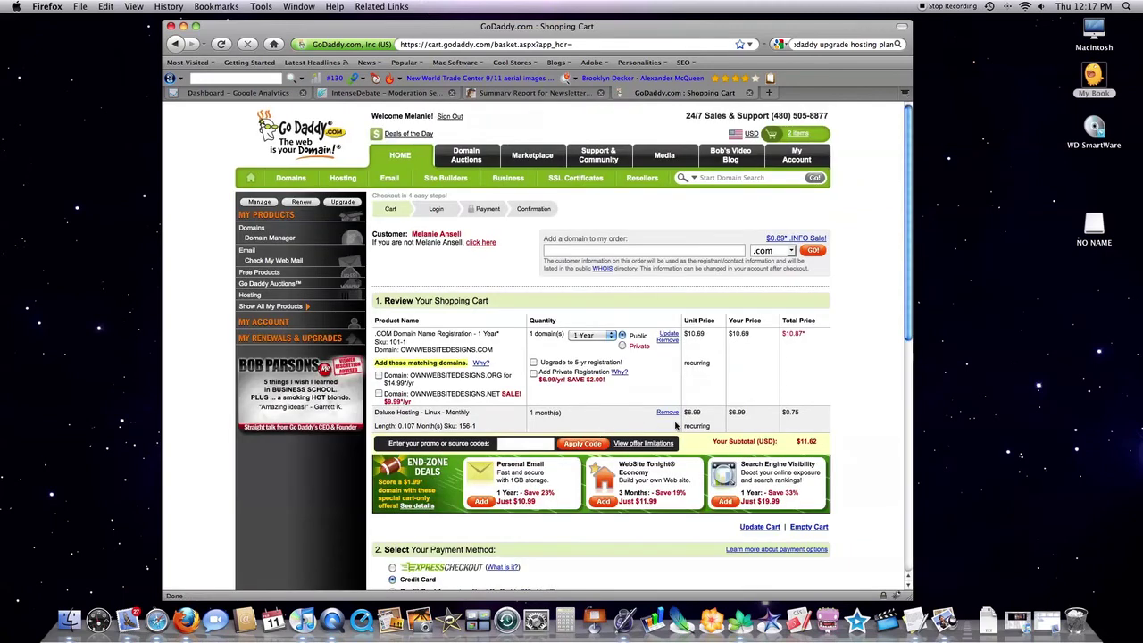
Review the cart's Deluxe Hosting - Linux - Monthly row (1 month) and the $11.62 subtotal
scroll(768, 420, down, 1)
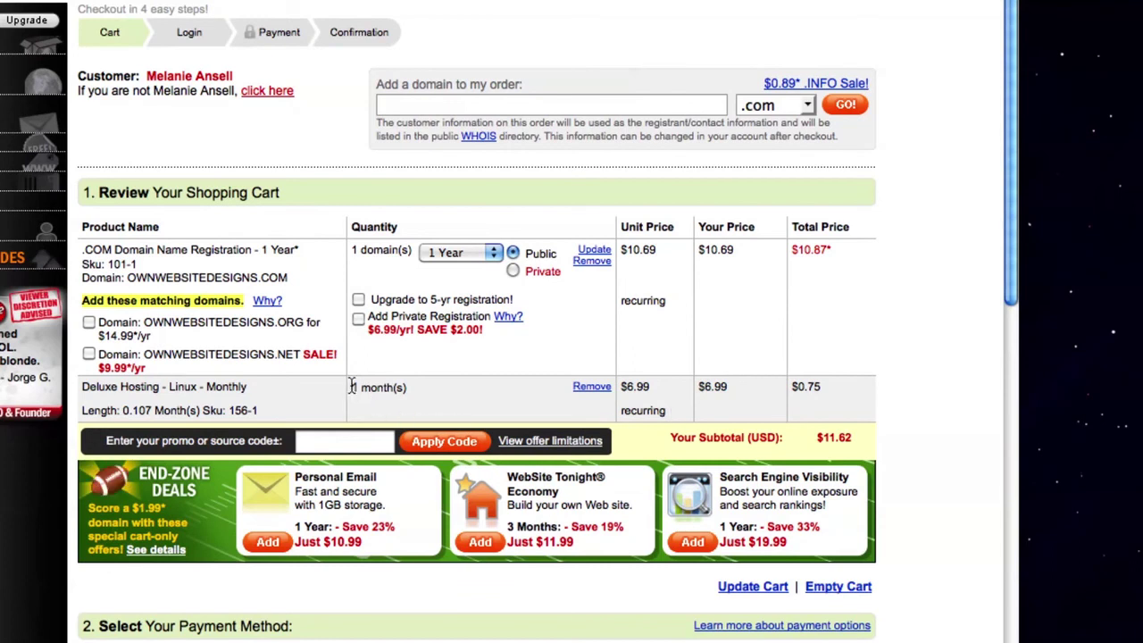
drag(352, 387, 439, 396)
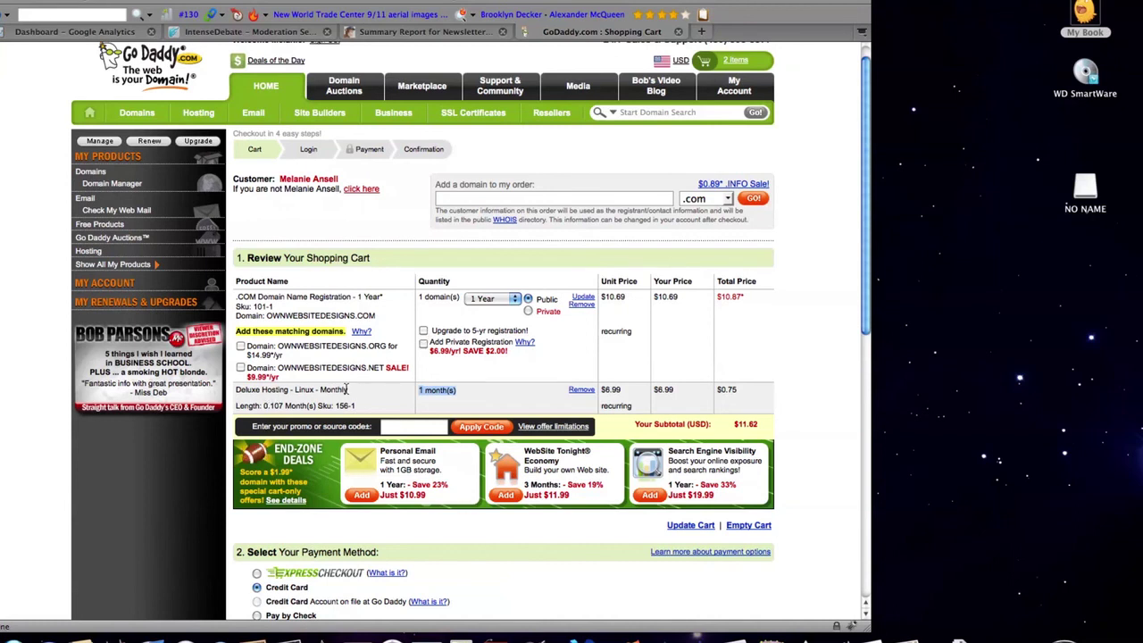
scroll(440, 385, down, 10)
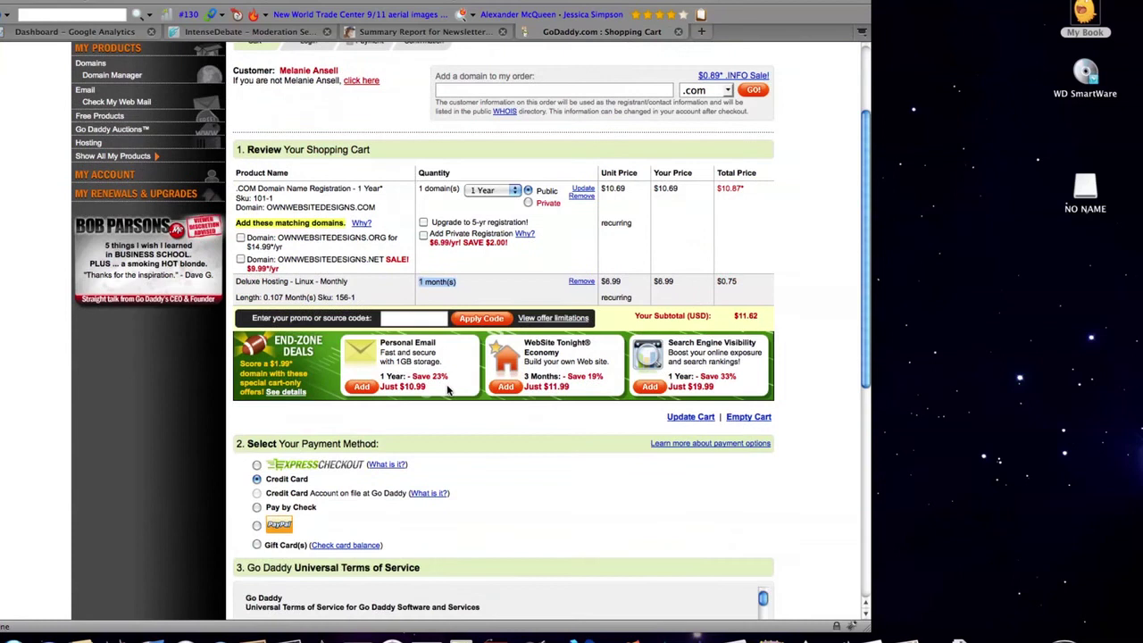
scroll(448, 390, up, 4)
scroll(448, 390, up, 3)
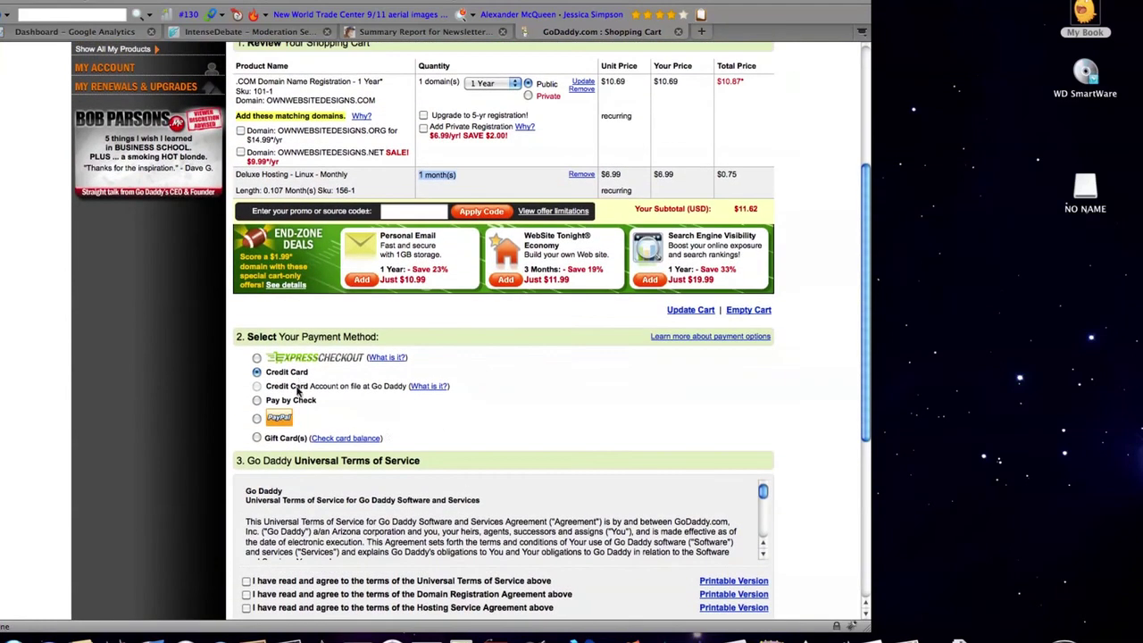
scroll(293, 393, down, 7)
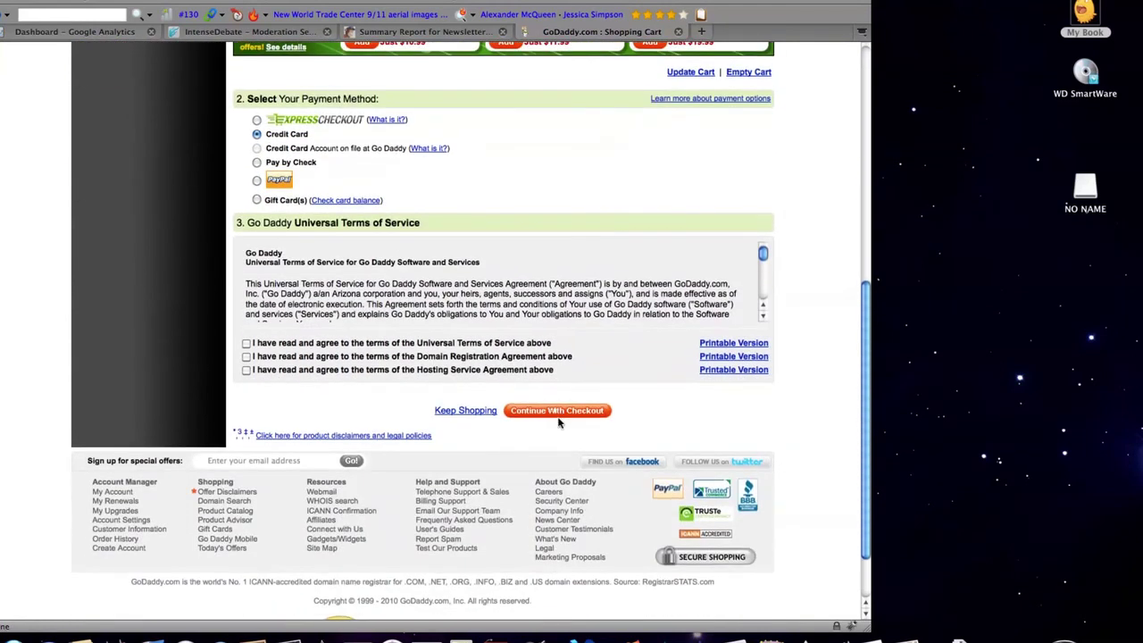
scroll(522, 374, up, 10)
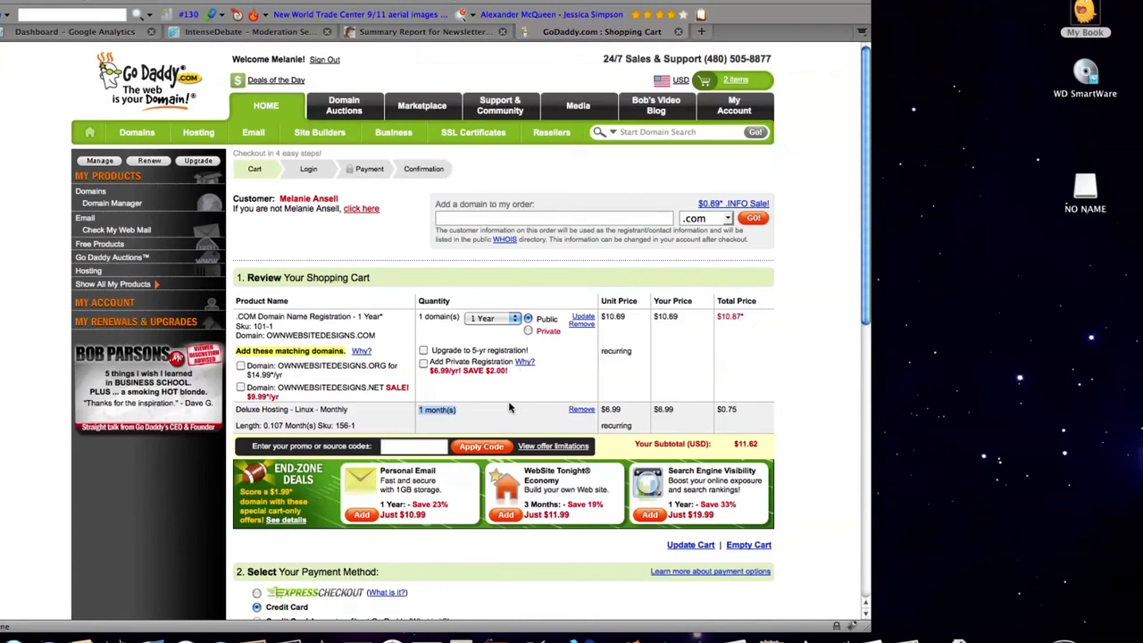